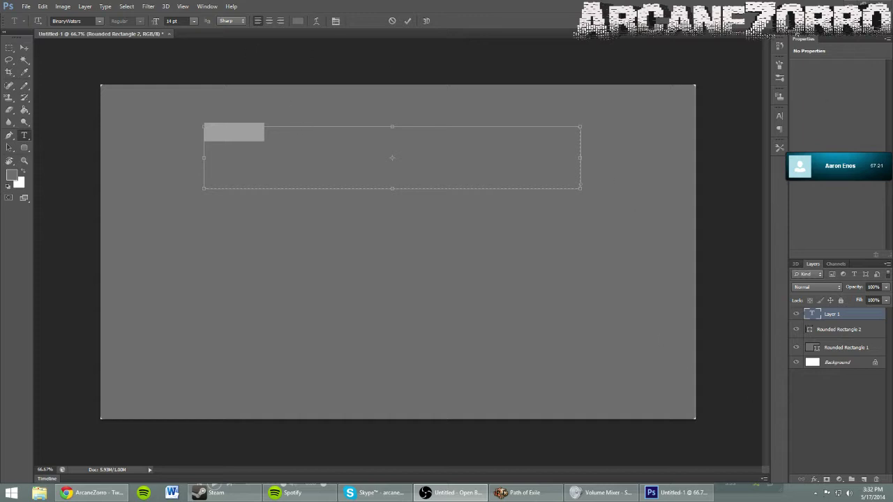
Step: Make the text white by swapping the foreground and background colors
click(20, 183)
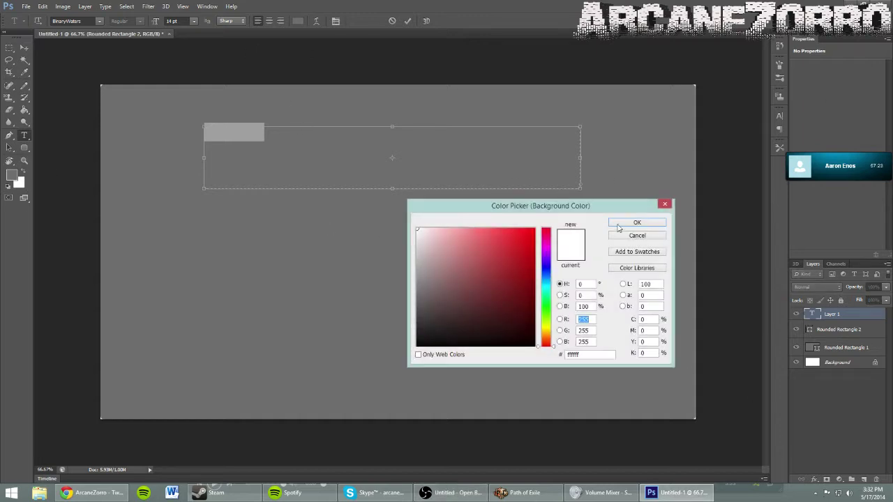
key(Escape)
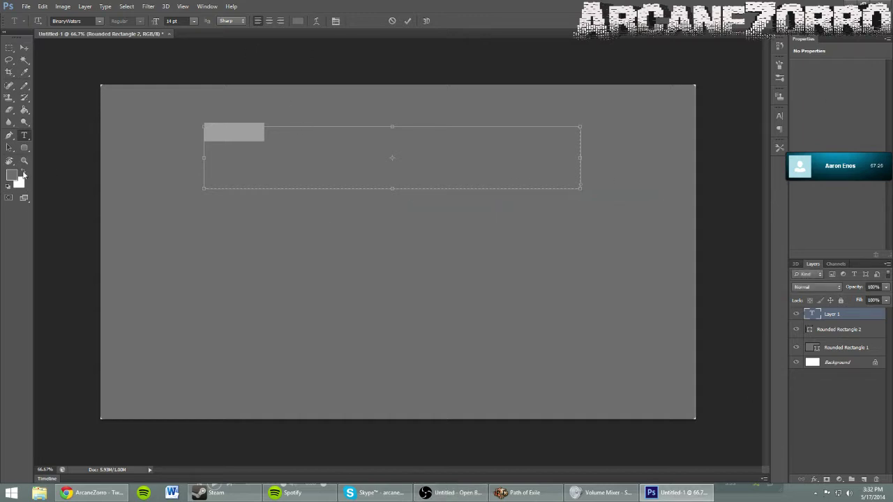
click(25, 171)
click(330, 132)
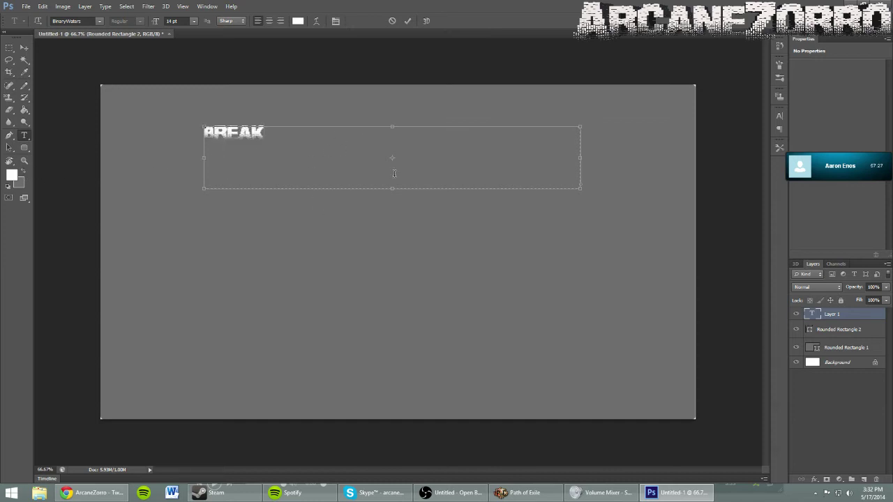
Step: Select the whole word "BREAK" and set its font size to 72 pt
drag(283, 141, 72, 126)
click(193, 21)
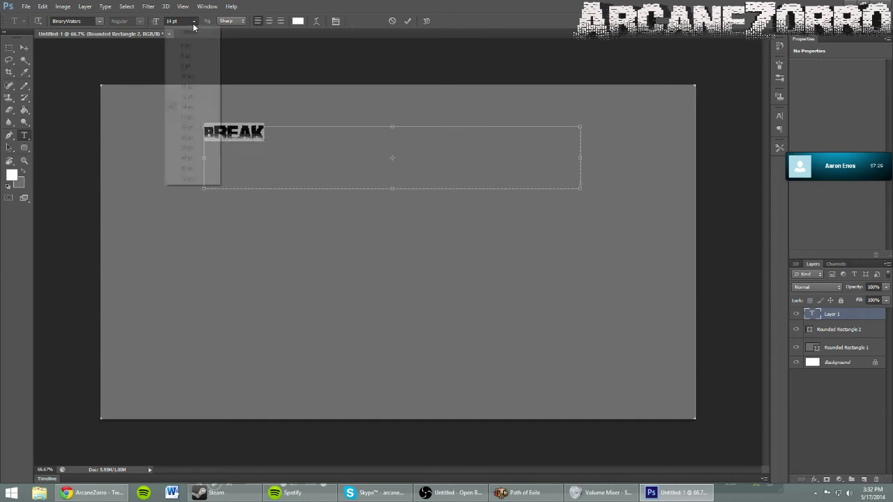
click(187, 179)
click(445, 153)
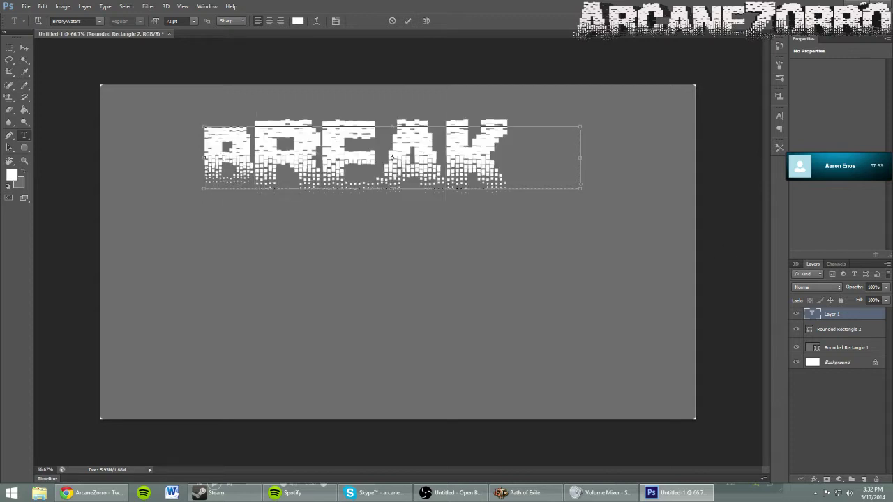
Step: Replace the small first letter of the word with a capital "B" and commit the text
key(BackSpace)
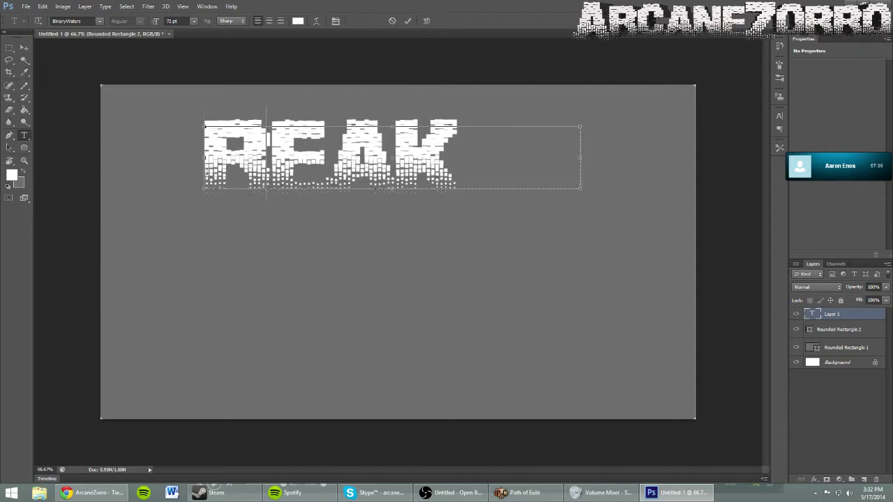
text(B)
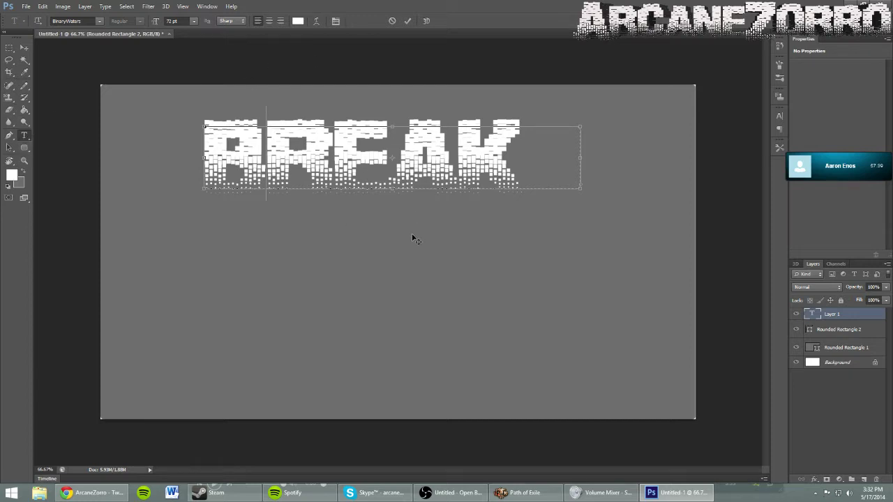
click(408, 20)
click(293, 159)
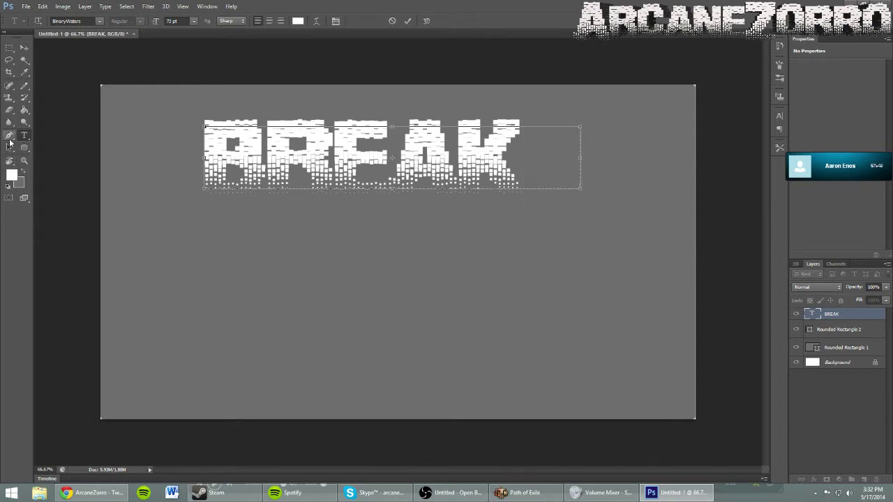
click(407, 20)
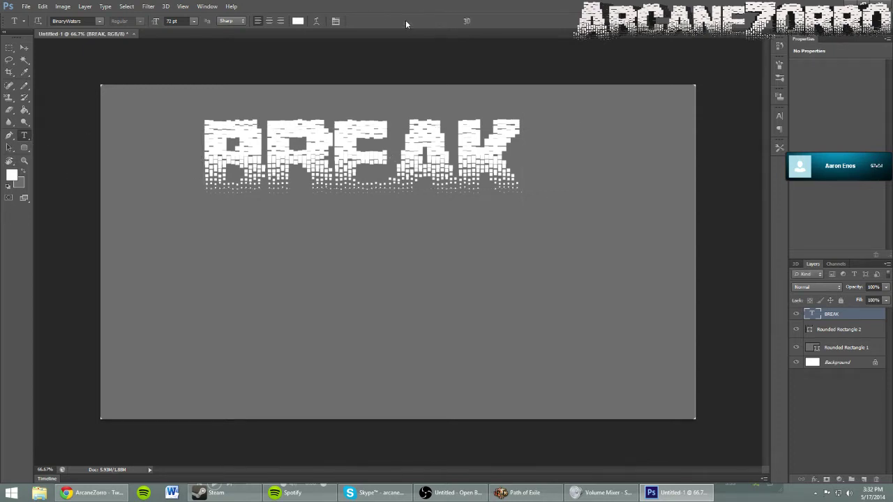
double_click(810, 330)
mouse_move(482, 305)
mouse_down()
mouse_move(444, 347)
mouse_move(433, 303)
mouse_move(432, 347)
mouse_up()
click(670, 204)
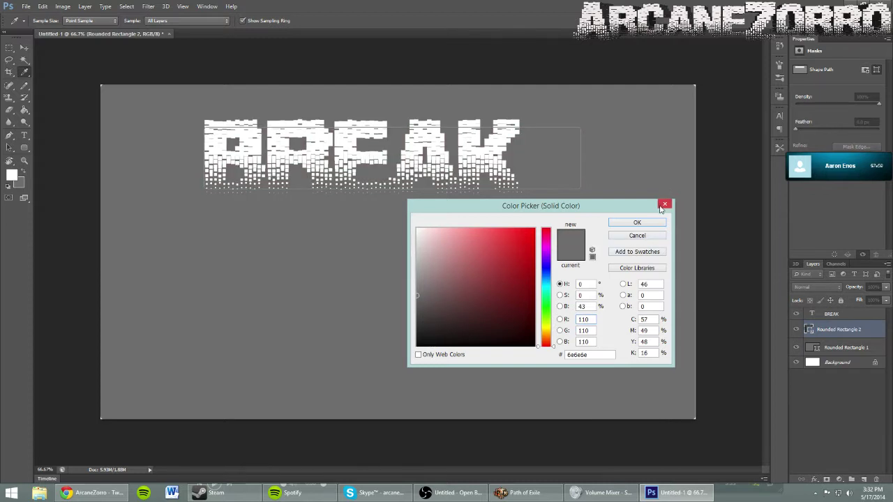
Step: Hide the Rounded Rectangle 2 layer and move the "BREAK" text slightly down and to the right
click(797, 330)
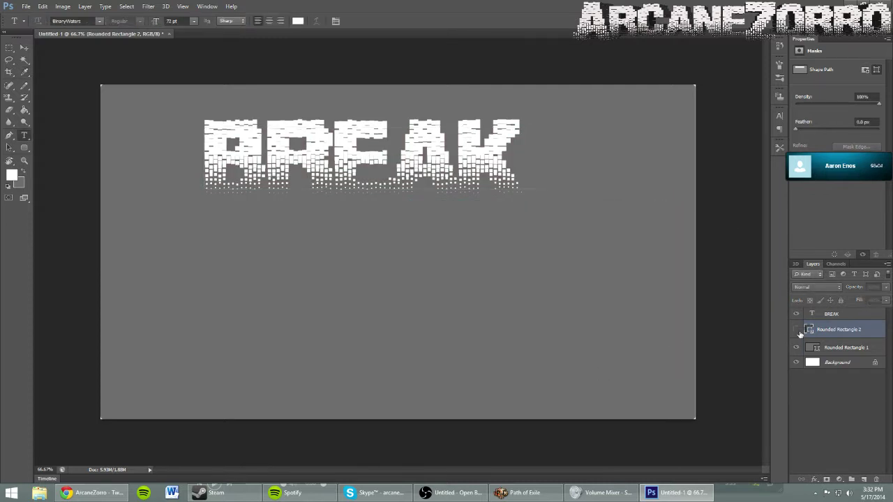
click(24, 47)
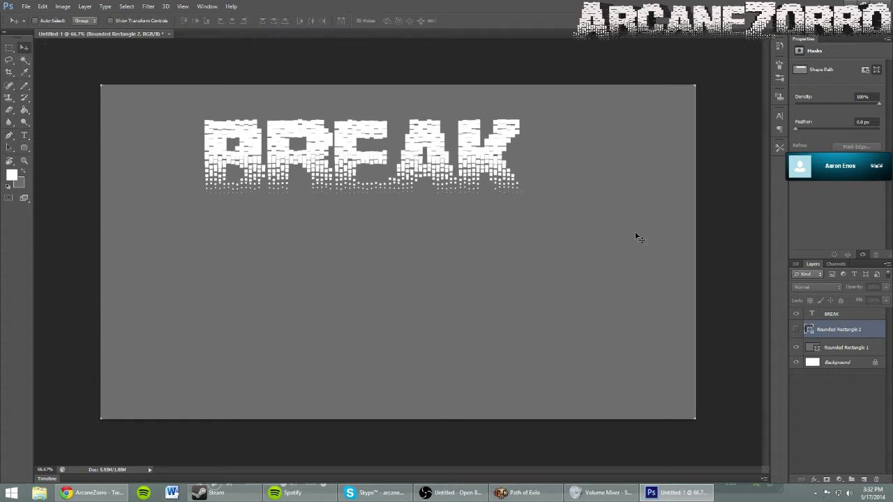
right_click(809, 331)
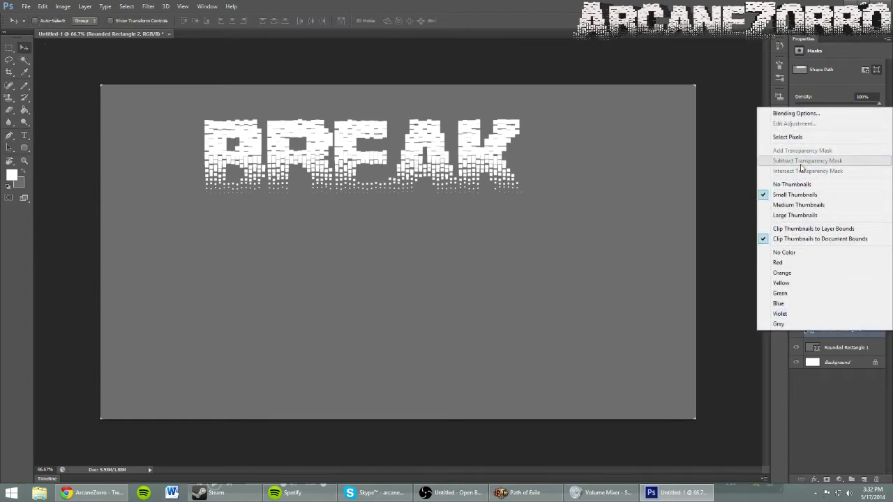
click(830, 331)
click(808, 315)
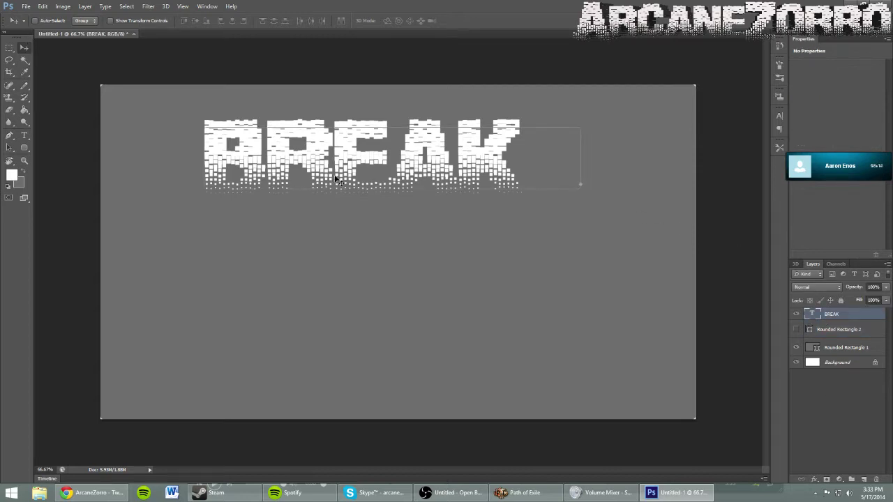
drag(335, 180, 357, 187)
Step: Start a new text entry on the lower part of the canvas, above the Rounded Rectangle 2 layer
click(840, 349)
click(846, 333)
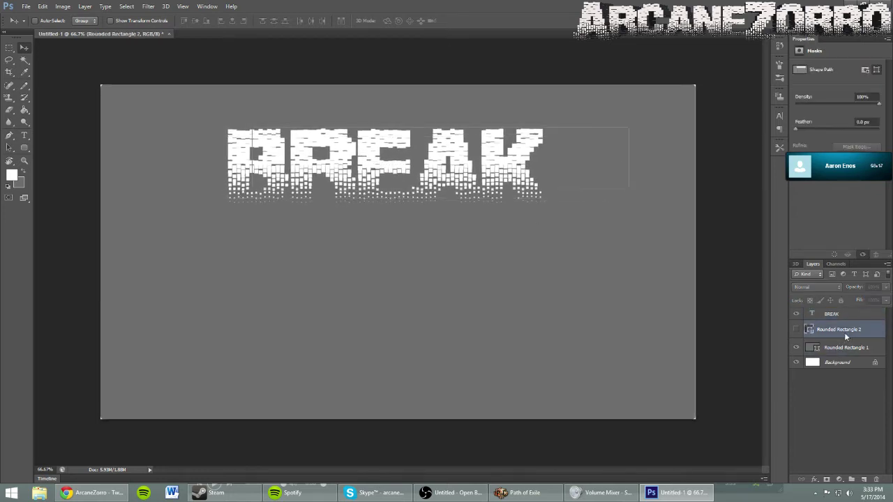
click(24, 135)
click(237, 306)
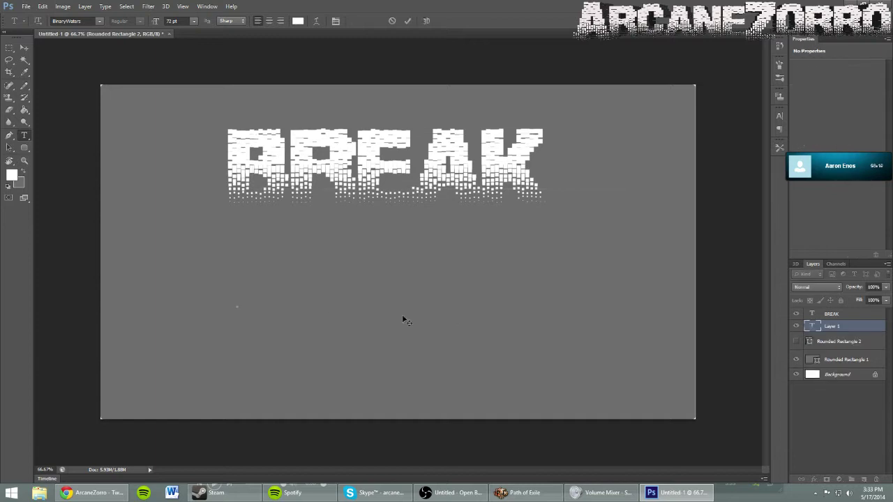
text(S)
text(TAY)
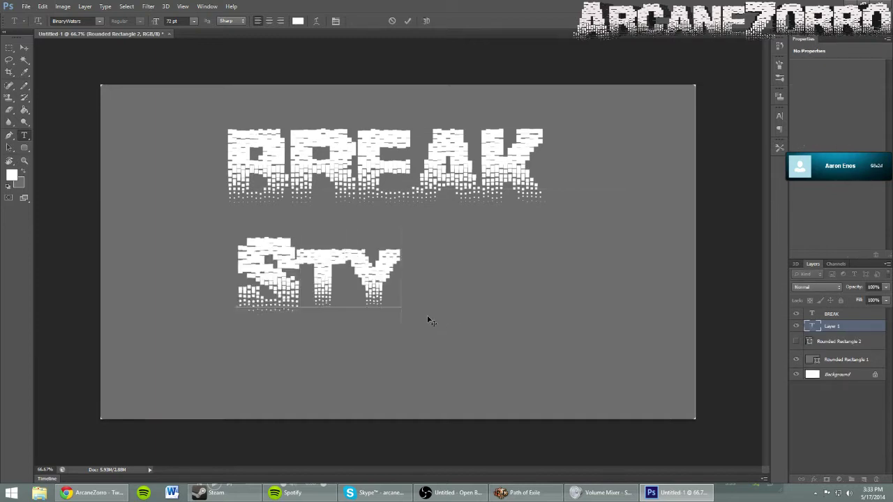
key(BackSpace)
text(AY TUNE)
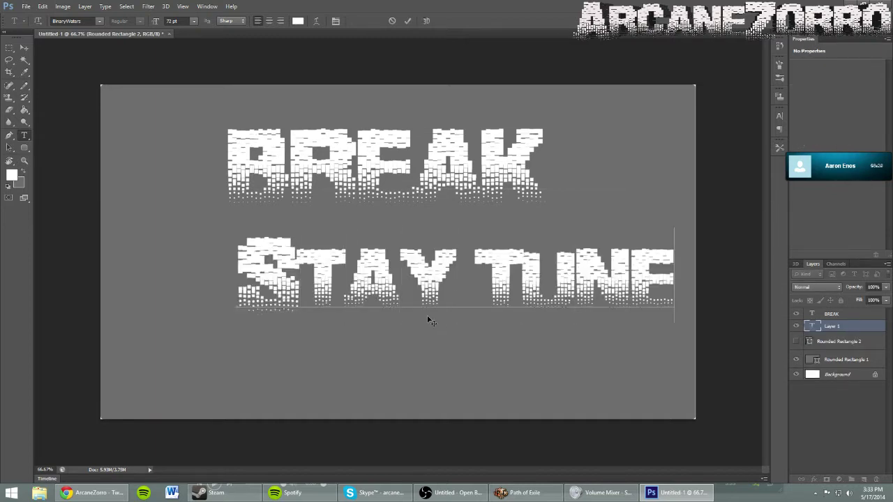
text(D)
key(BackSpace)
key(BackSpace)
key(BackSpace)
key(BackSpace)
key(BackSpace)
key(BackSpace)
key(BackSpace)
key(BackSpace)
key(BackSpace)
key(BackSpace)
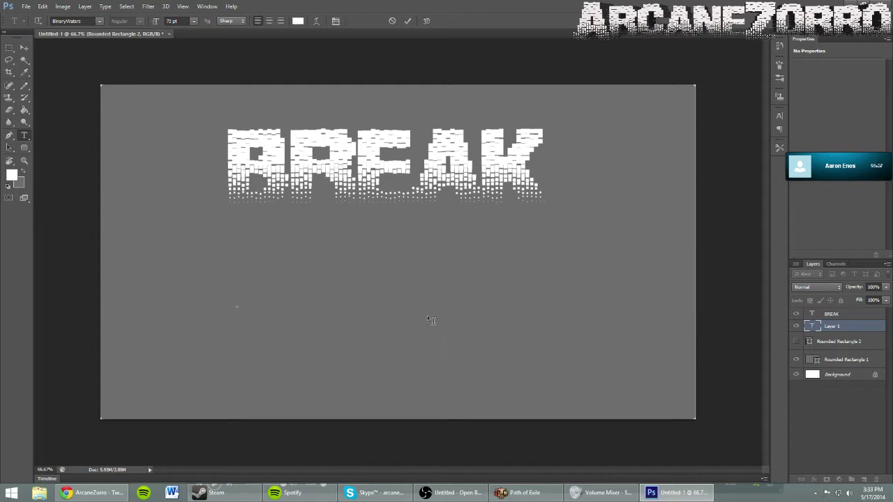
Step: Enter "stay tuned" and "we will be back soon" on two lines, and shift the text block up and to the left
text(STAY TU)
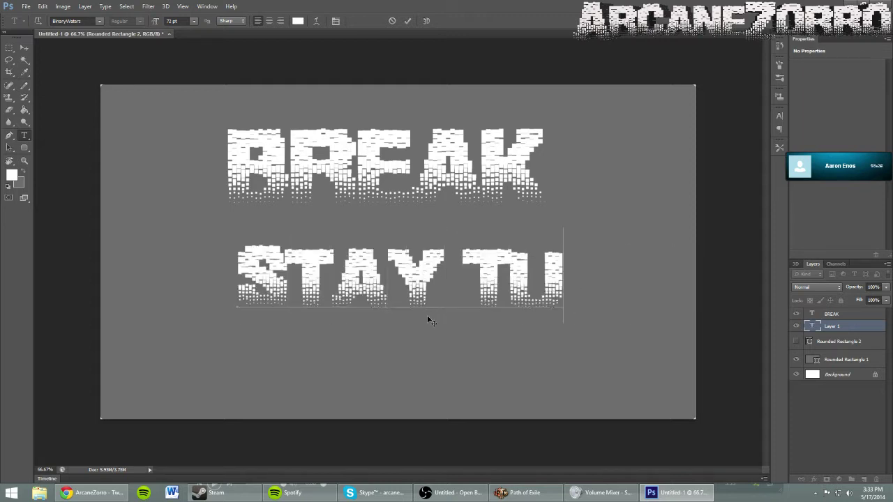
text(NED)
key(Return)
text(W)
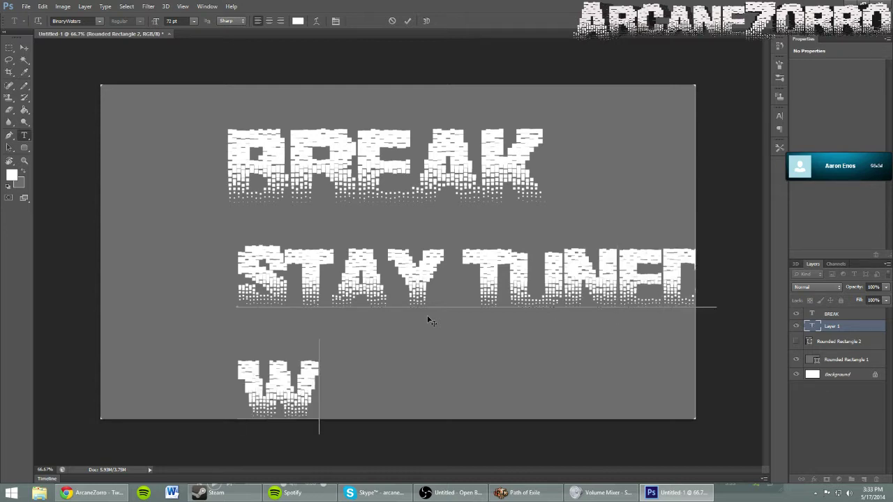
text(E WILL BE)
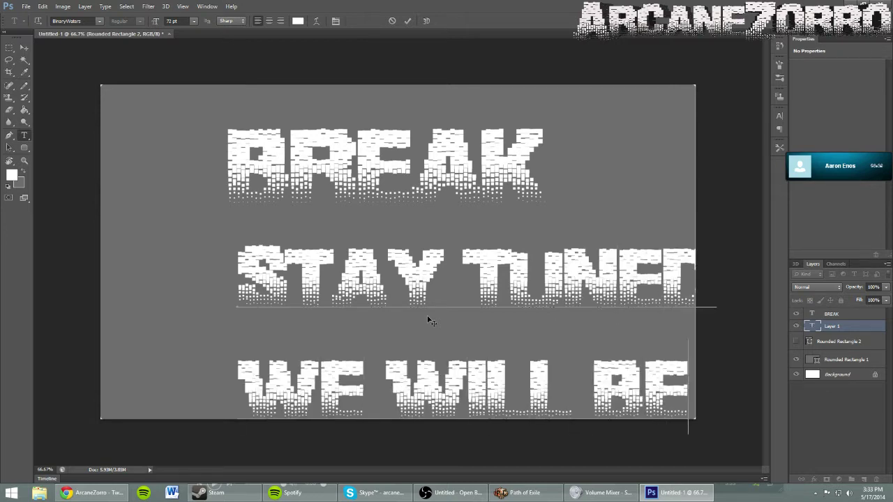
text( B)
click(24, 47)
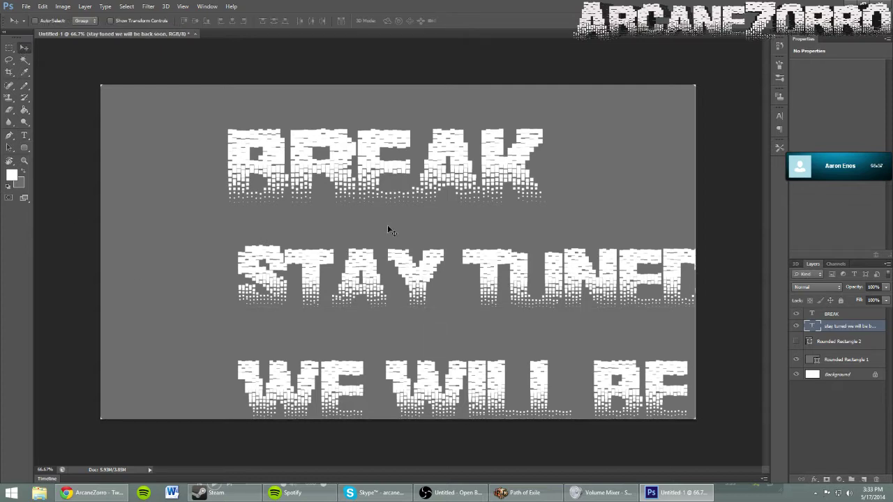
drag(392, 262, 340, 238)
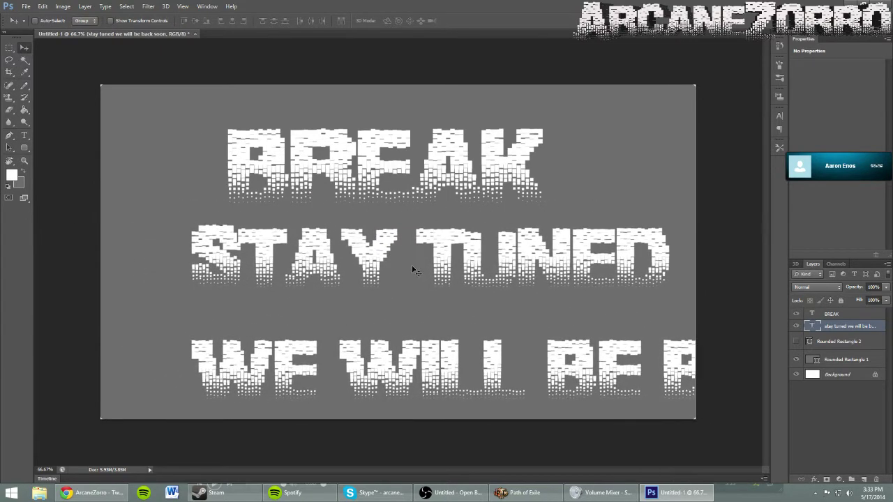
Step: Set the font size of the two-line "stay tuned" text to 48 pt and commit it
double_click(810, 328)
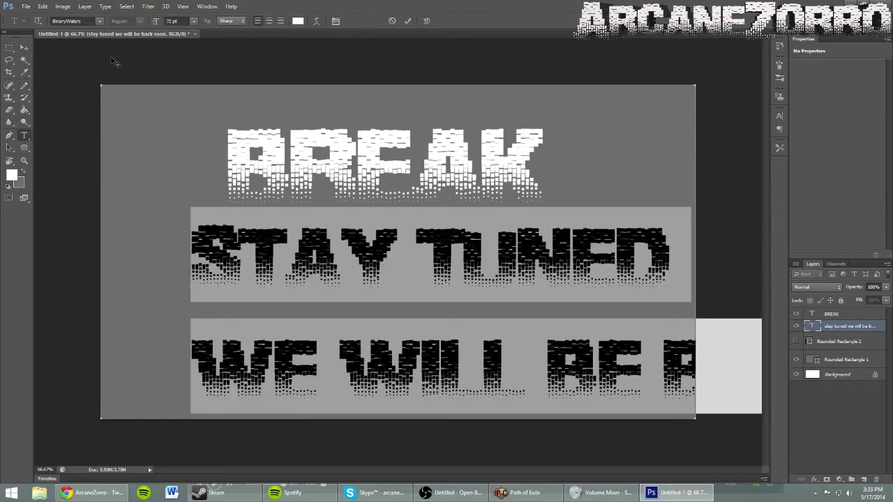
click(194, 21)
click(199, 161)
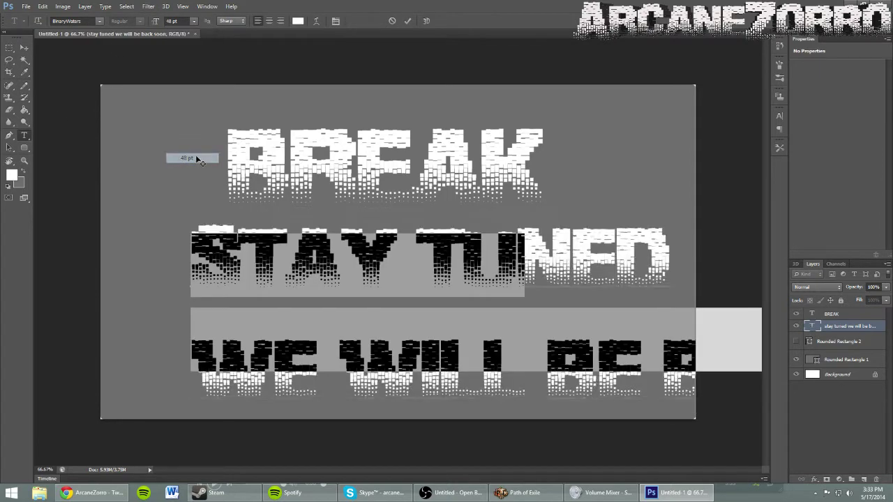
click(351, 231)
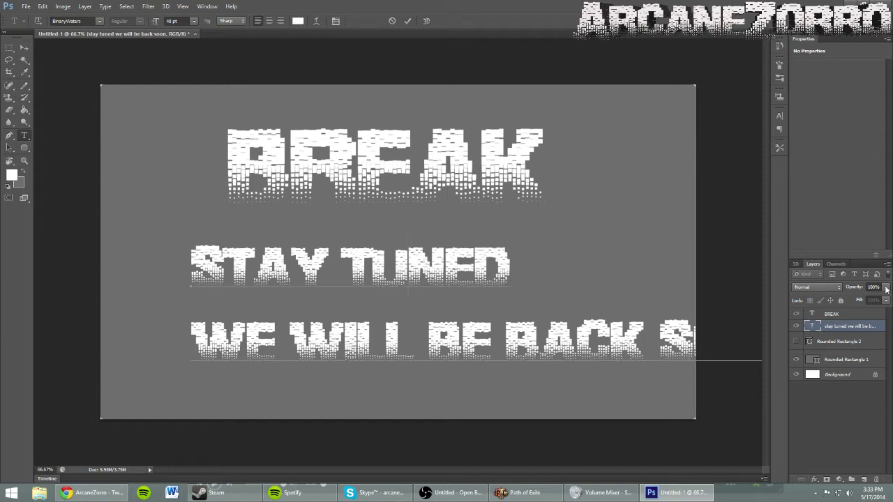
click(849, 415)
key(v)
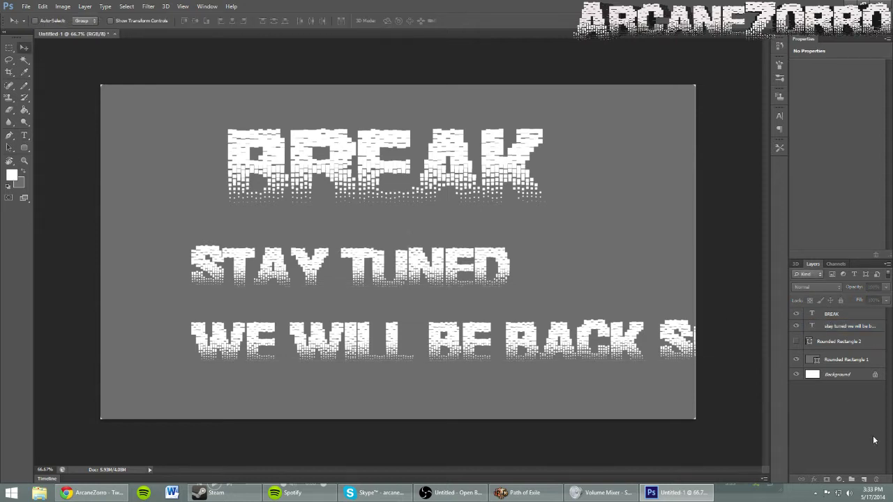
Step: Try to move the two-line text, and select the "stay tuned we will be back soon" layer
click(259, 354)
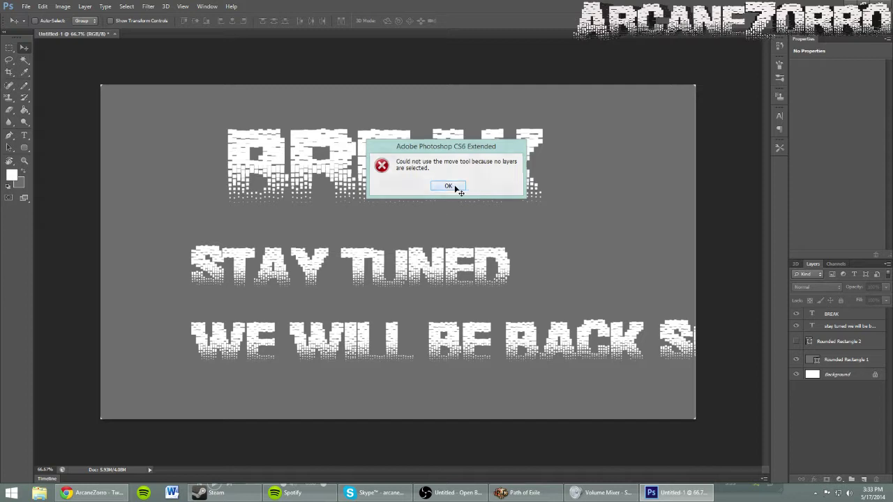
click(455, 186)
click(837, 341)
click(848, 326)
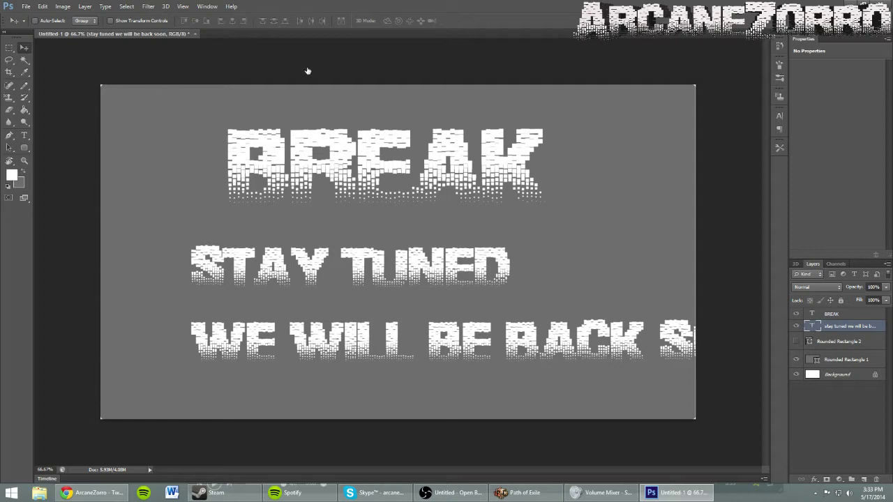
double_click(880, 339)
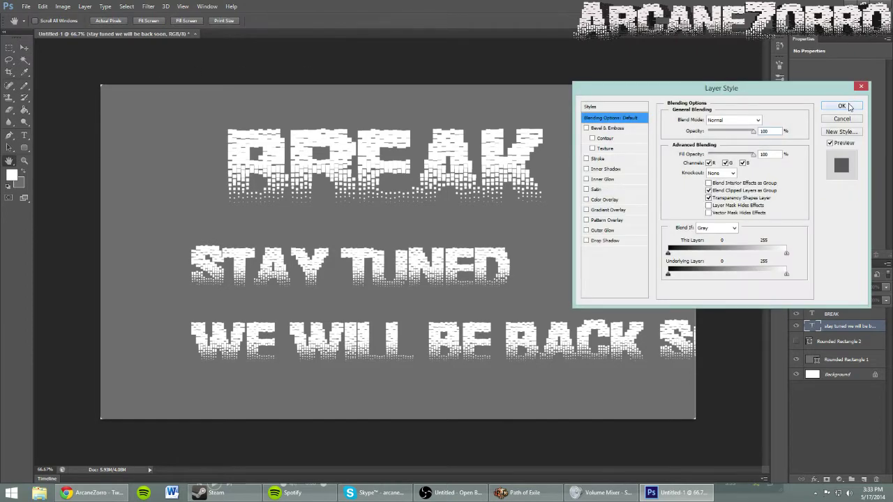
click(849, 105)
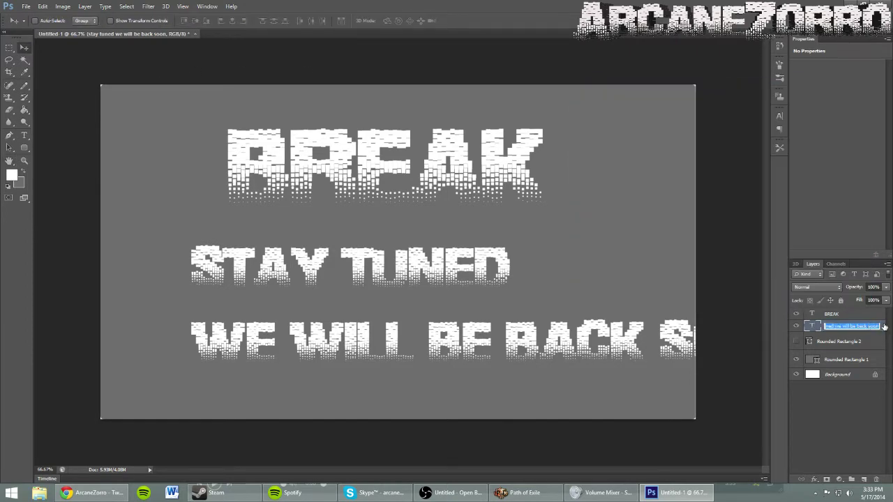
double_click(882, 328)
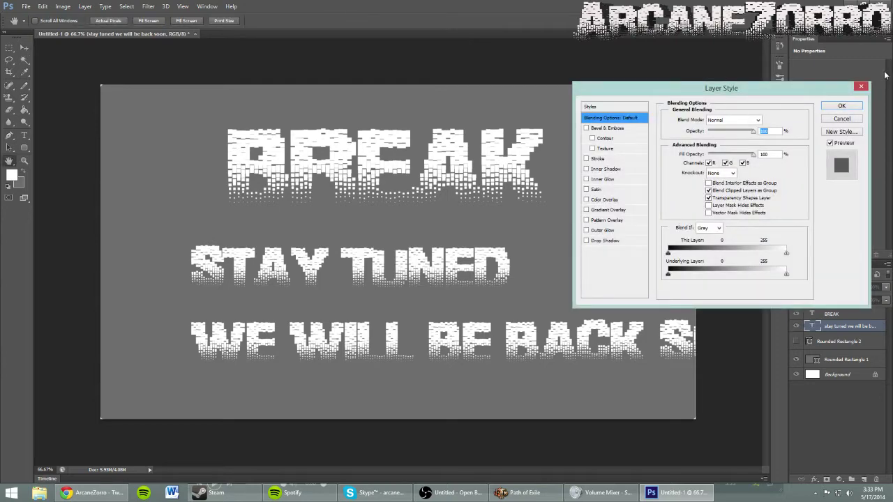
click(859, 86)
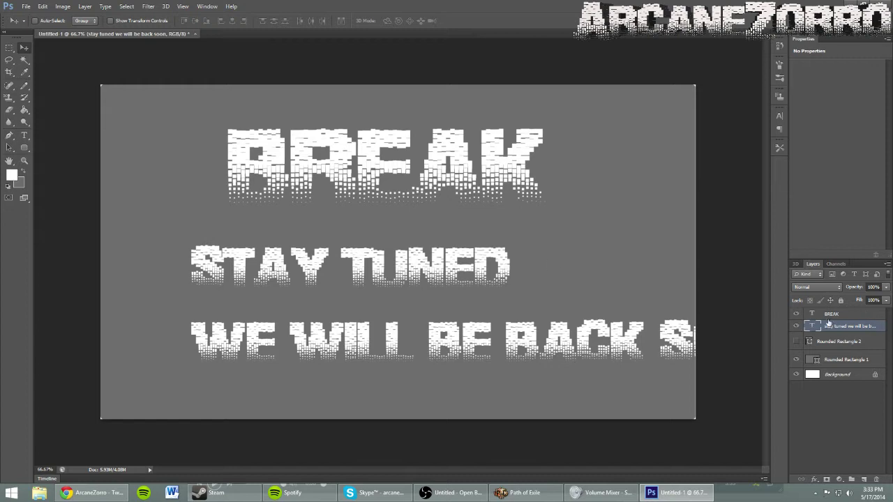
Step: Show the transform controls and move the two-line "stay tuned we will be back soon" text to the canvas's left edge
click(119, 21)
right_click(796, 325)
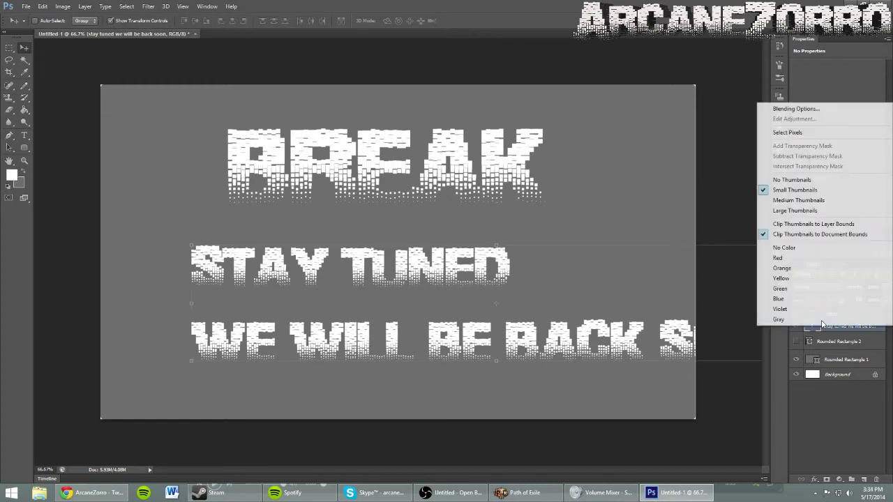
click(495, 303)
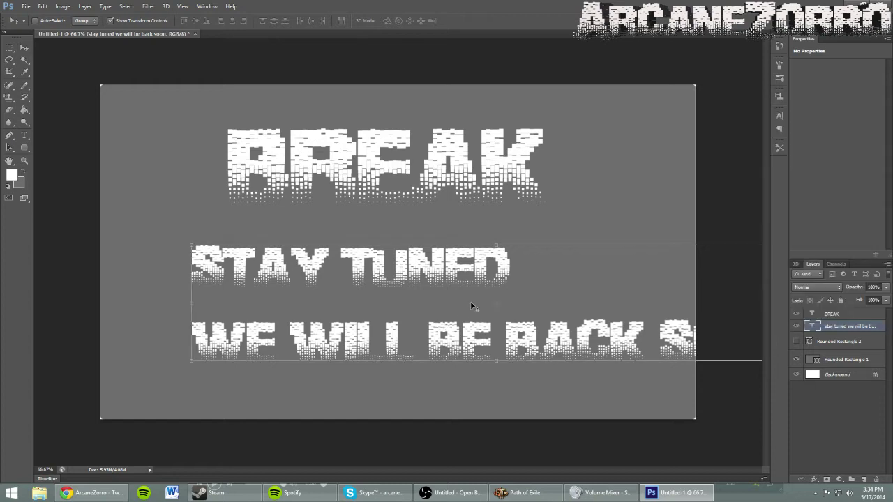
drag(471, 302, 389, 313)
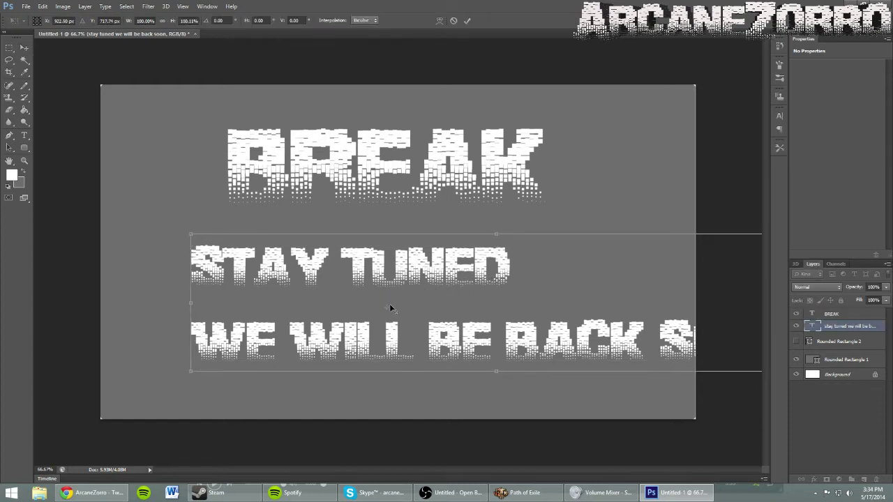
drag(391, 307, 503, 305)
drag(585, 294, 492, 296)
key(Return)
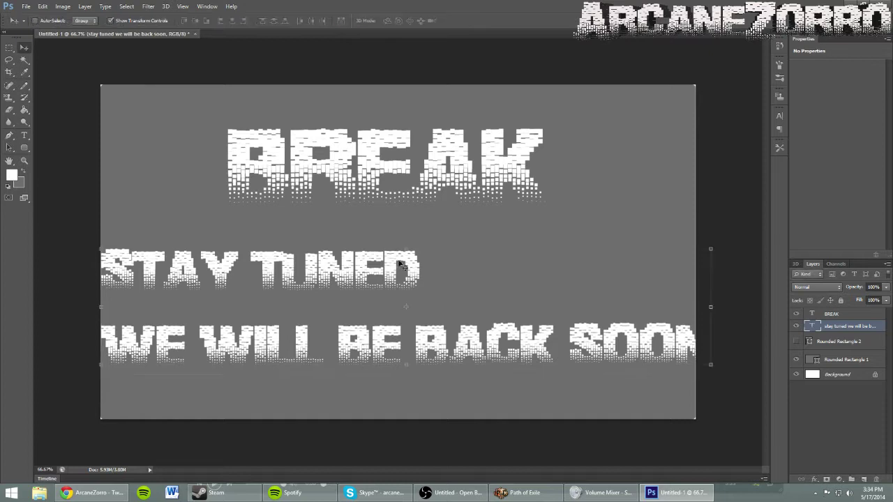
right_click(844, 326)
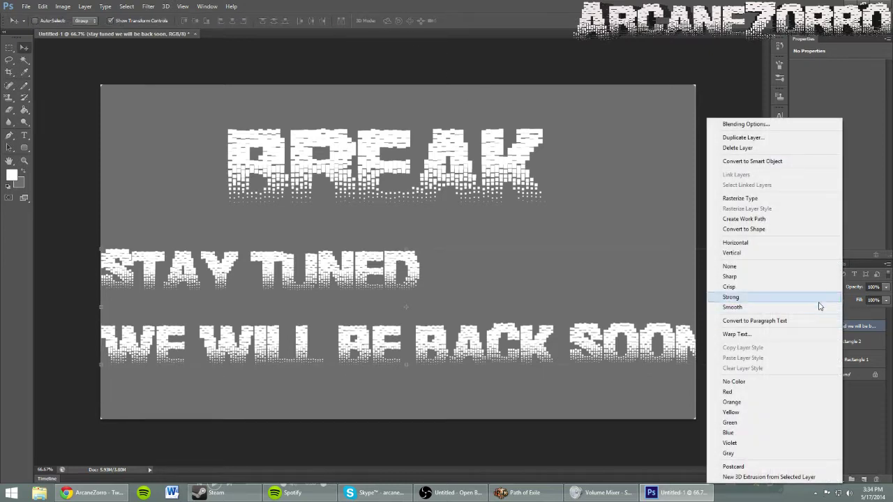
click(867, 406)
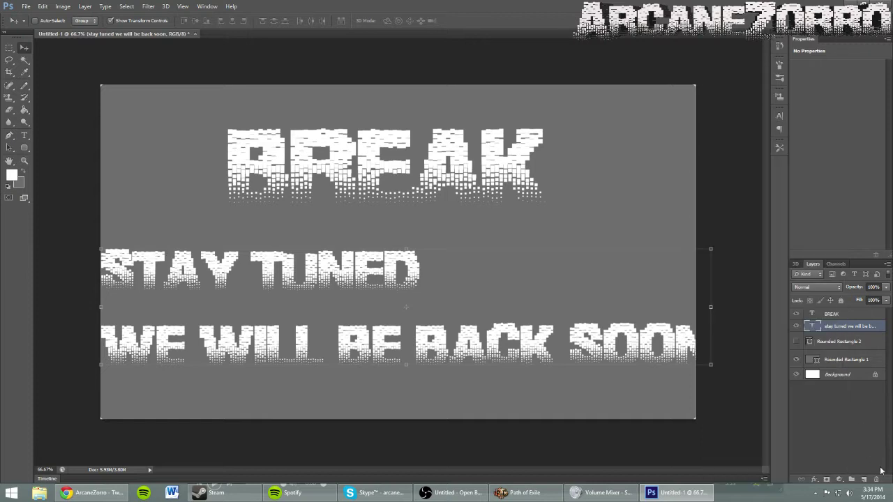
Step: Cut the "we will be back soon" line out of the two-line text and move the remaining "stay tuned" beneath the BREAK title
double_click(820, 327)
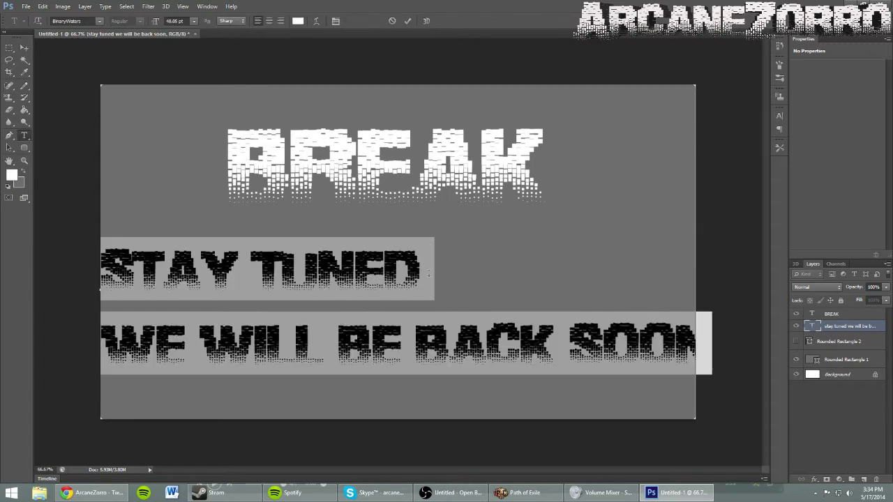
click(454, 301)
click(676, 323)
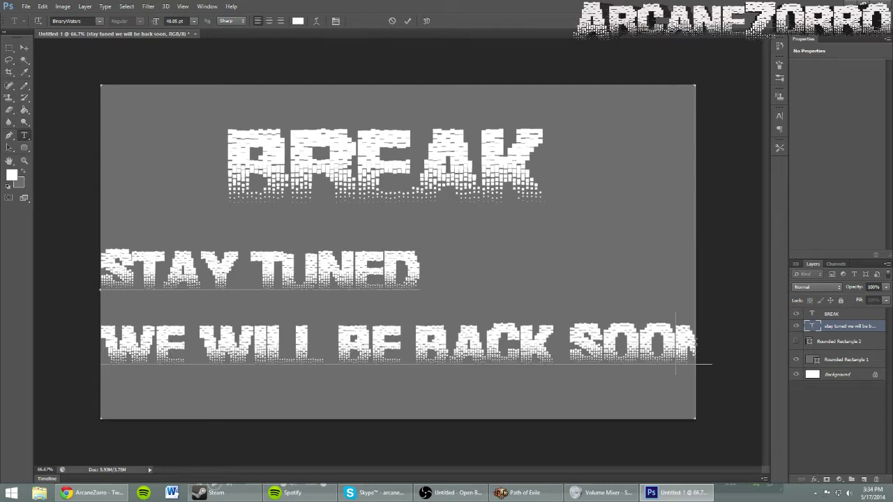
click(701, 343)
drag(701, 342, 103, 342)
key(ctrl+c)
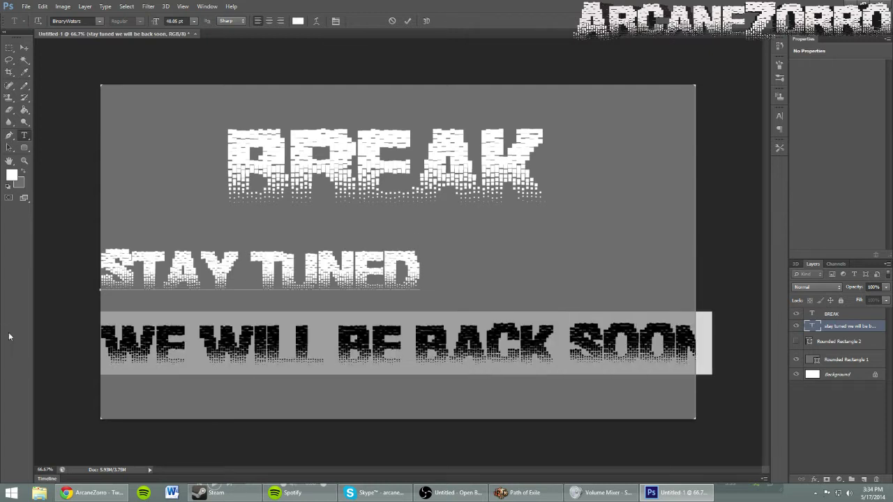
key(BackSpace)
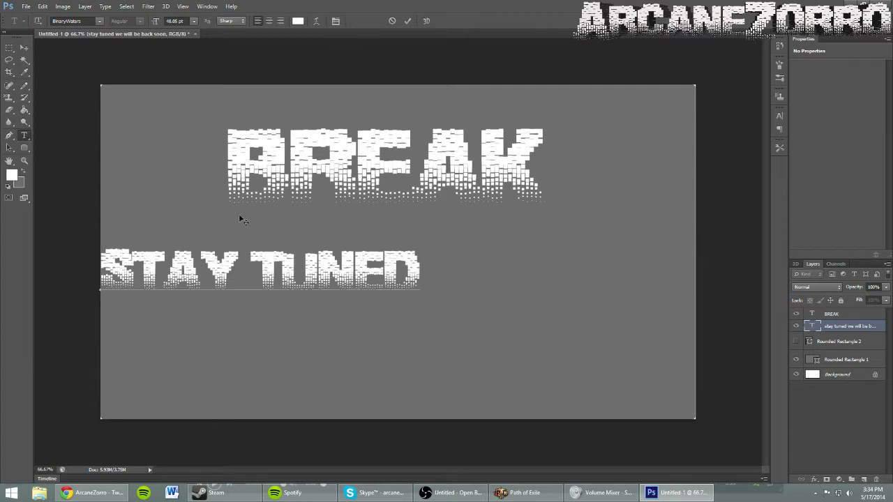
click(24, 48)
drag(374, 281, 499, 286)
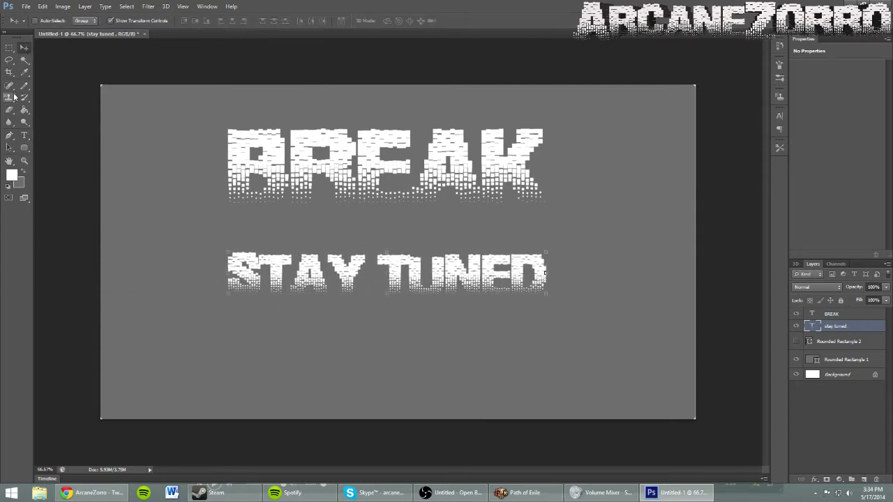
Step: Paste "we will be back soon" as a new text layer below "stay tuned" and shift it to the canvas's left edge
click(25, 135)
click(153, 351)
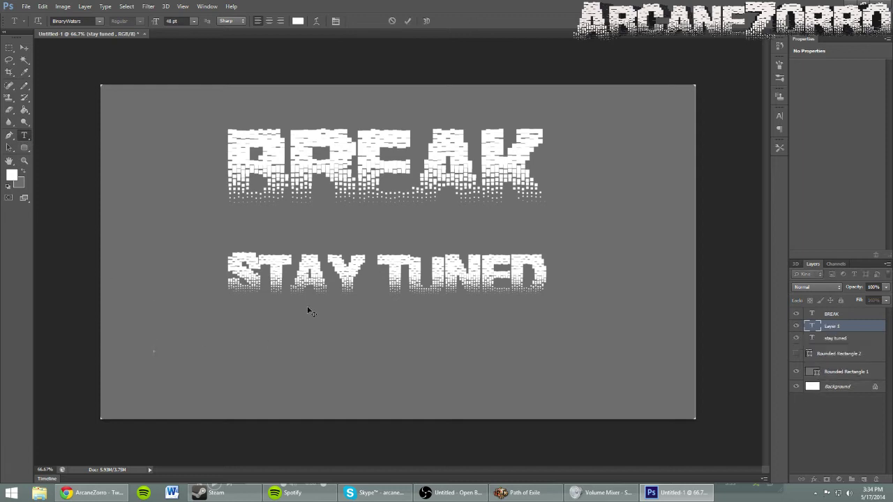
key(ctrl+v)
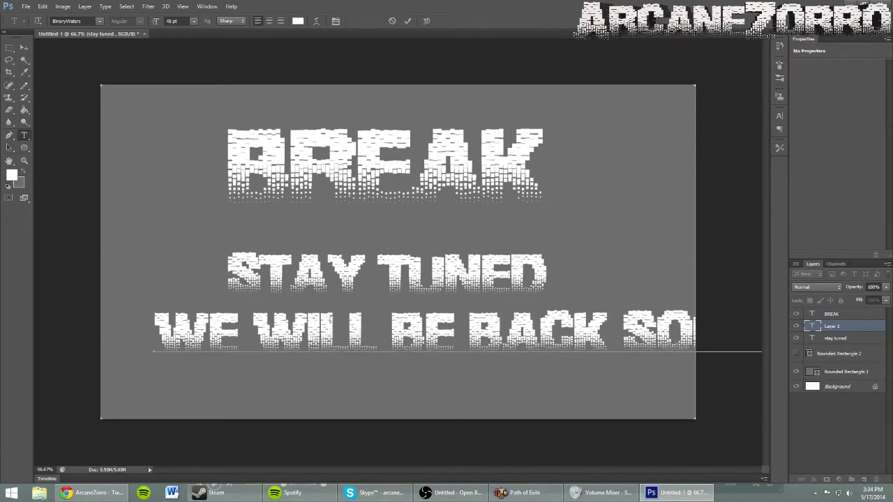
click(25, 49)
drag(347, 342, 294, 342)
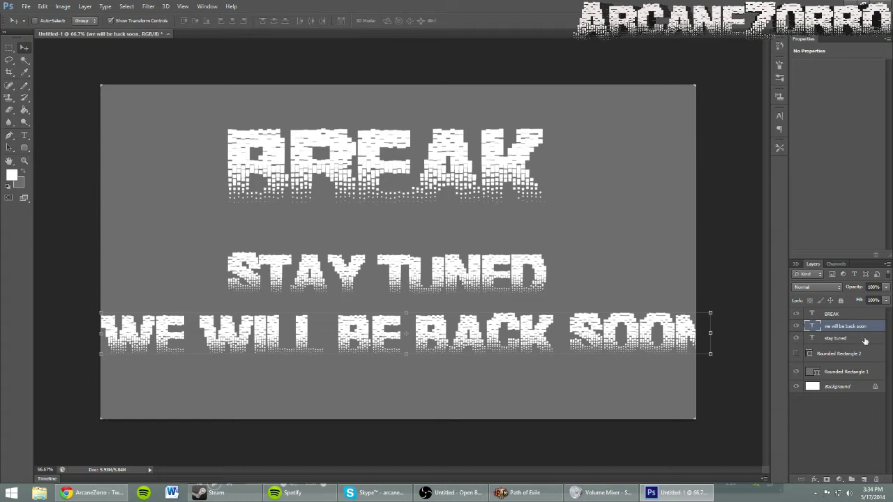
Step: Set the font size of the "we will be back soon" text to 36 pt
double_click(812, 327)
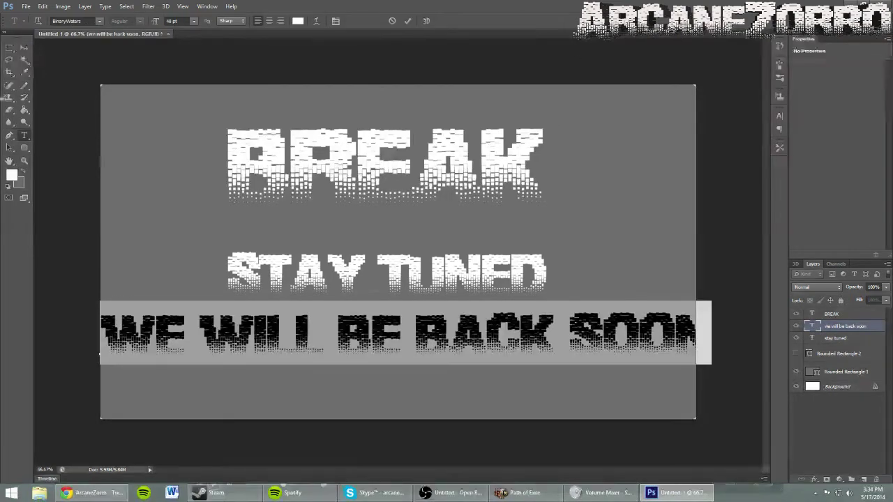
click(193, 21)
click(202, 151)
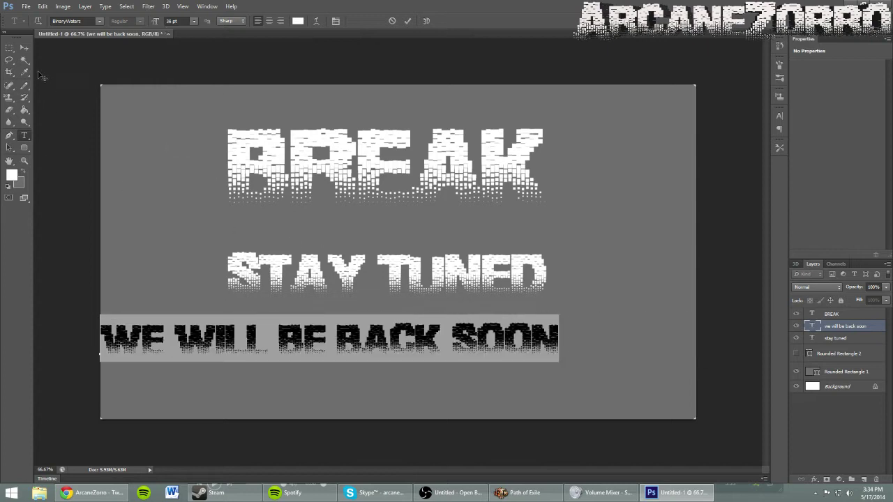
Step: Move "we will be back soon" directly below the BREAK title and "stay tuned" down to the lower part of the canvas
click(24, 47)
drag(302, 334, 358, 241)
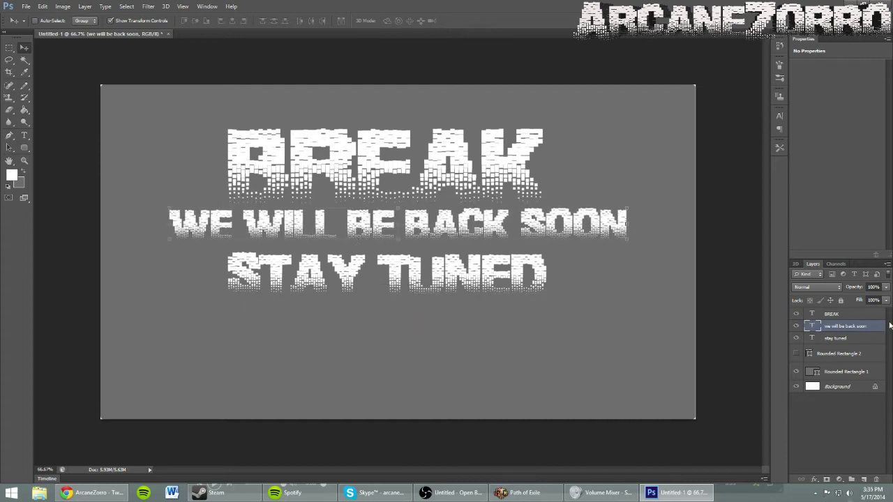
click(823, 339)
drag(464, 274, 480, 360)
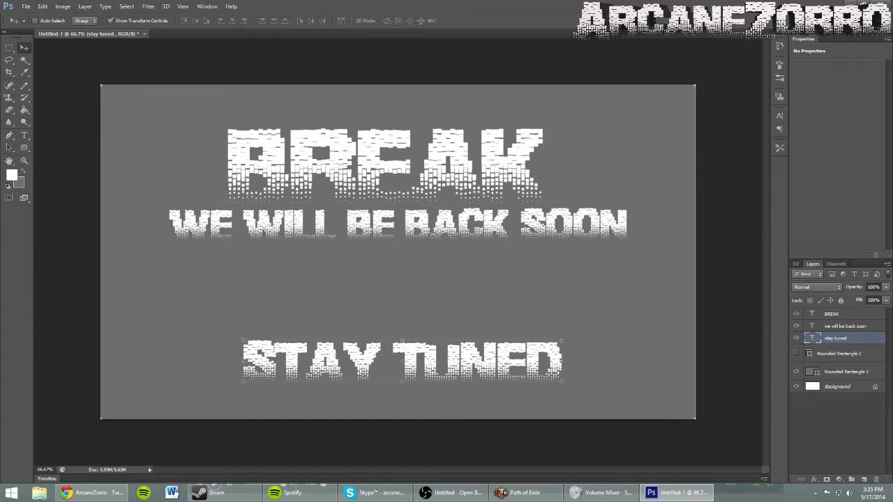
Step: Set the foreground colour to bright red and select the "stay tuned" text for editing
click(16, 177)
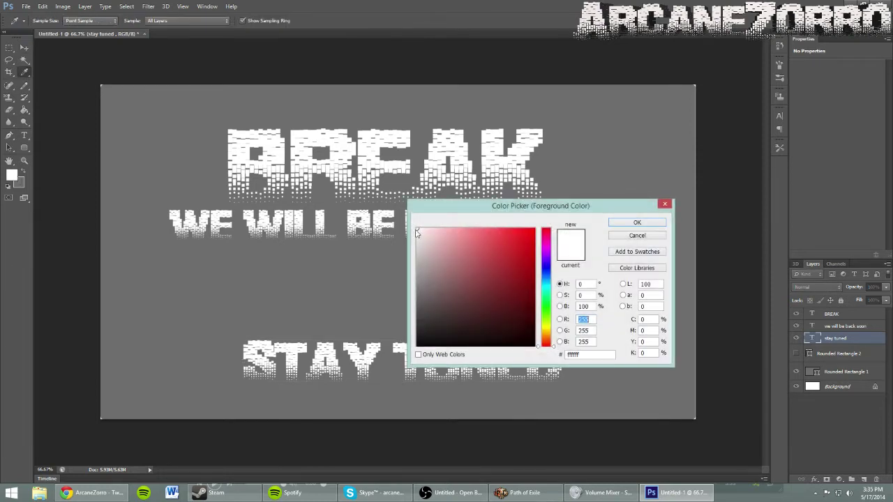
click(534, 230)
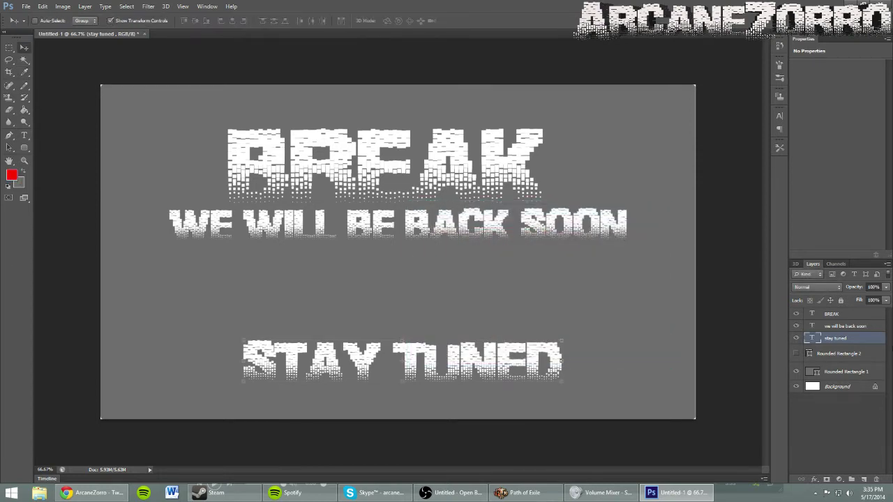
double_click(817, 337)
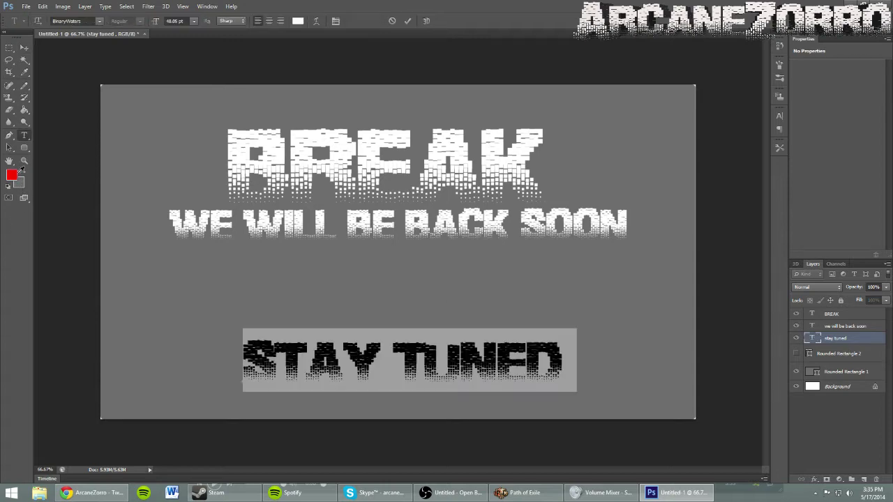